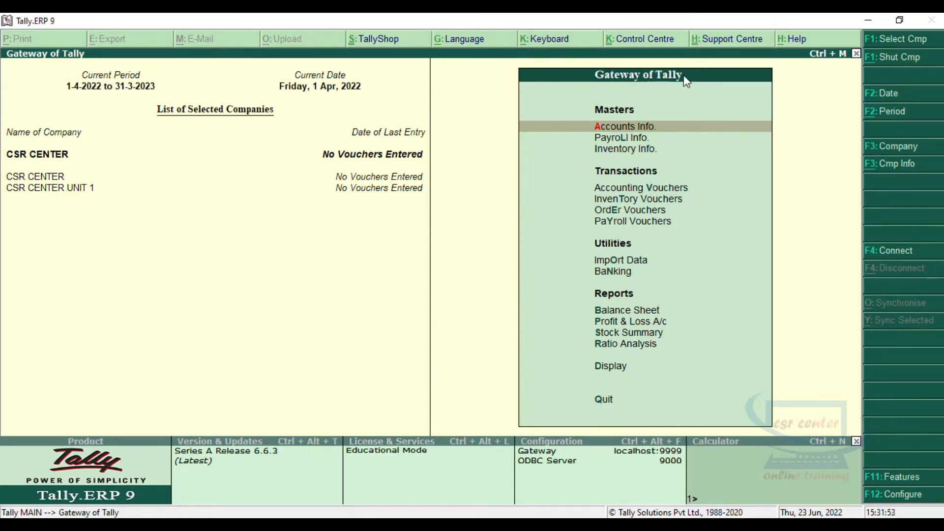
Create a single stock group named Laptop under Primary, with item quantities not added and no GST details
{"action": "left_click", "coordinate": [640, 150]}
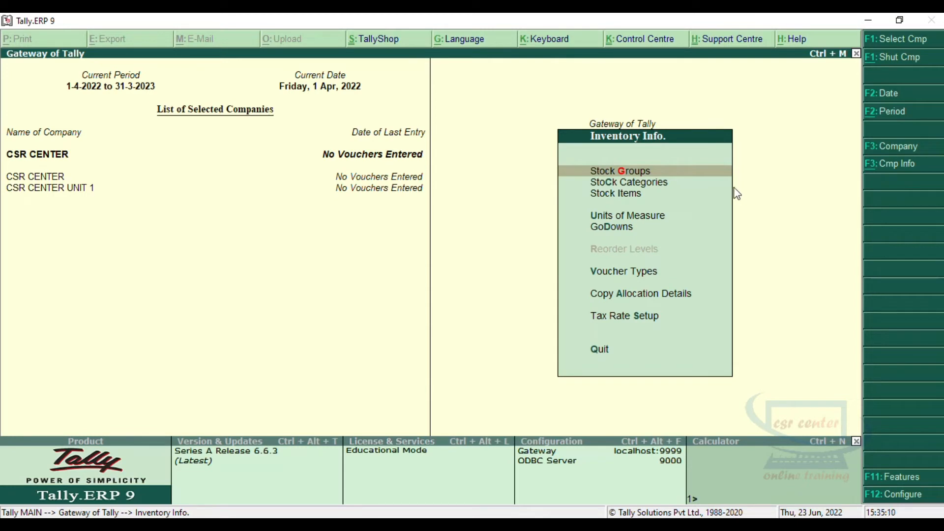
{"action": "left_click", "coordinate": [669, 172]}
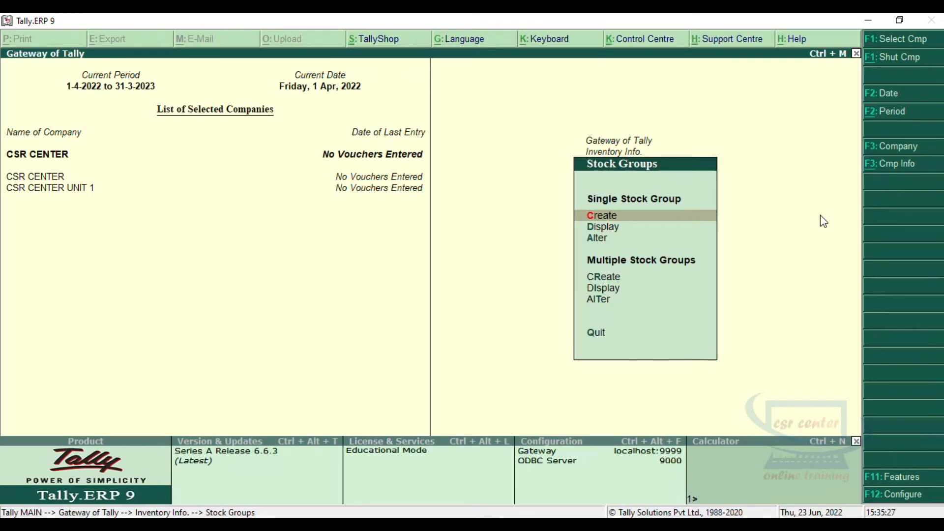
{"action": "left_click", "coordinate": [619, 216]}
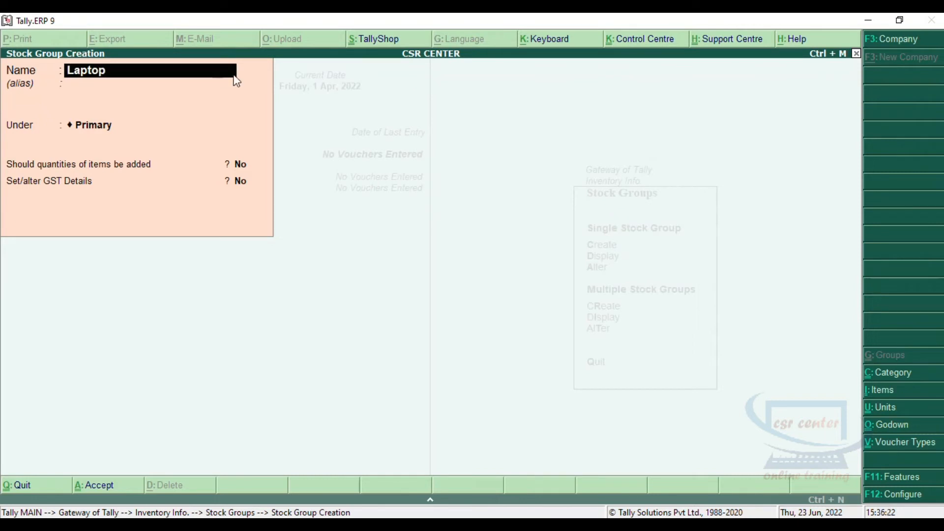
{"action": "key", "text": "Return"}
{"action": "key", "text": "Return"}
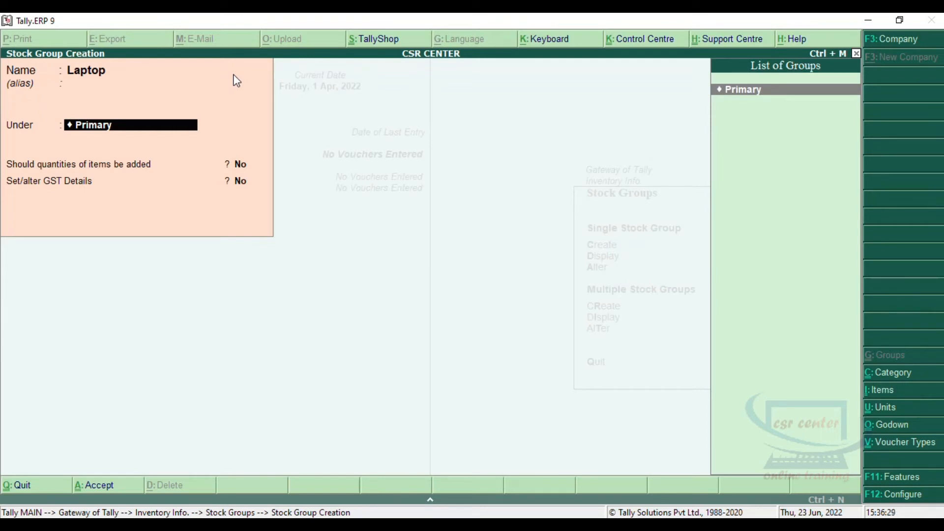
{"action": "key", "text": "Return"}
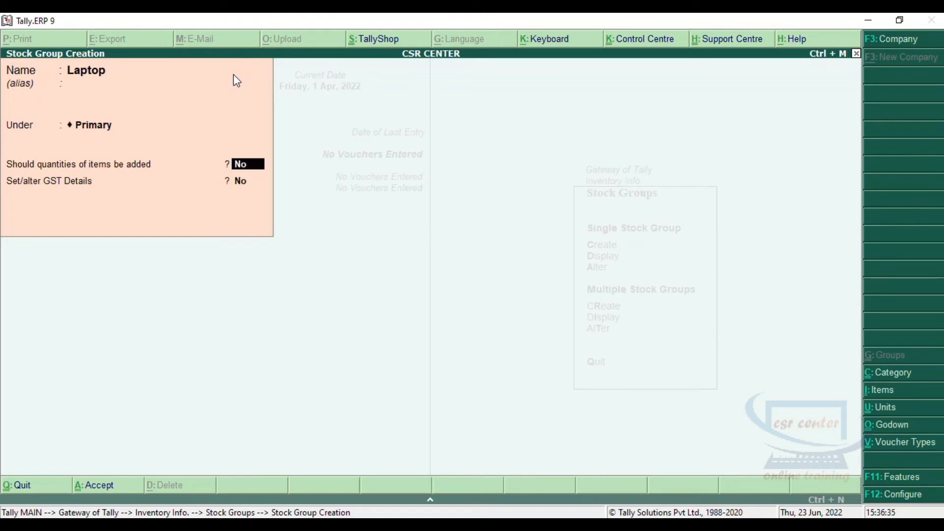
{"action": "key", "text": "Return"}
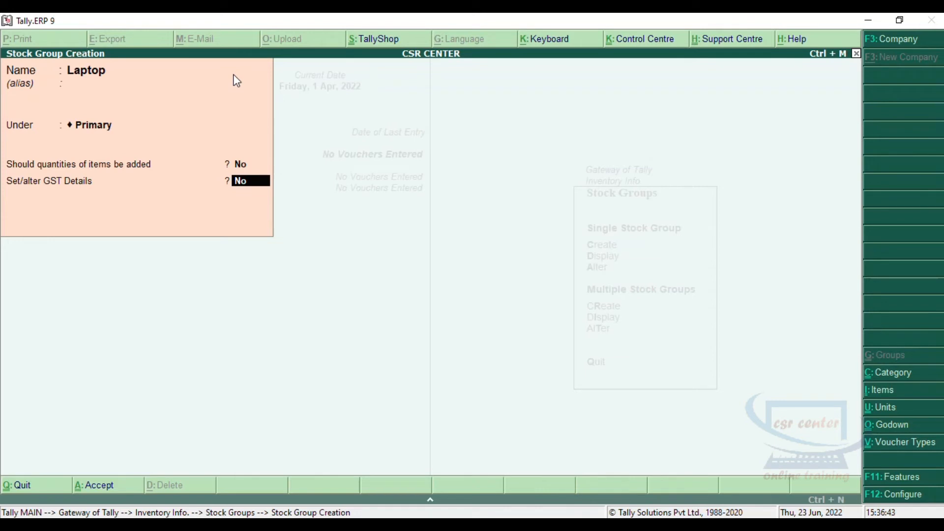
{"action": "key", "text": "Return"}
{"action": "key", "text": "Return"}
Create a stock group named TV under Primary, with quantity addition and GST details set to No
{"action": "type", "text": "TV"}
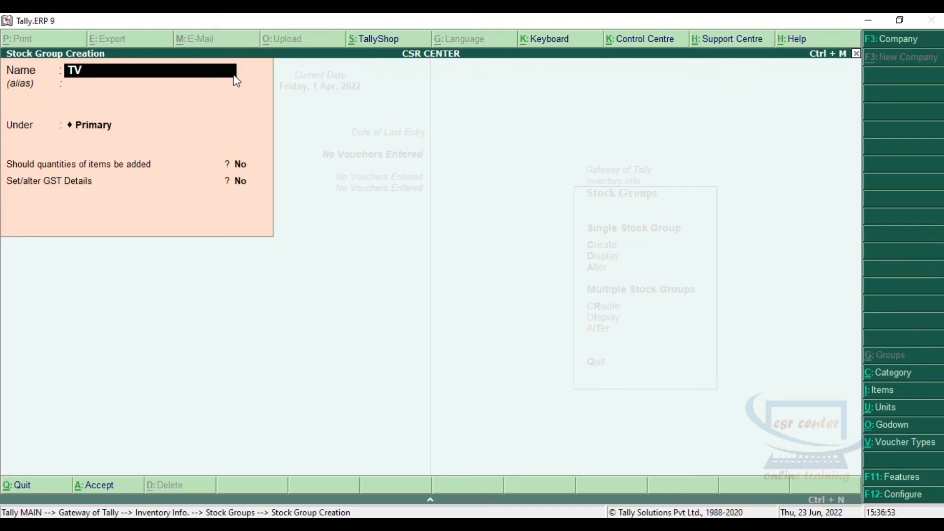
{"action": "key", "text": "Return"}
{"action": "key", "text": "Return"}
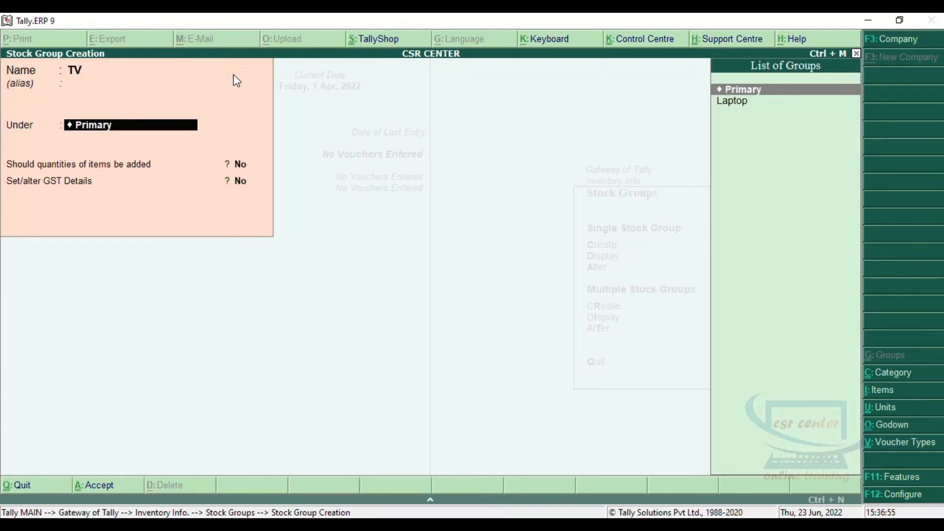
{"action": "key", "text": "Return"}
{"action": "key", "text": "Return"}
{"action": "key", "text": "Return"}
{"action": "key", "text": "Return"}
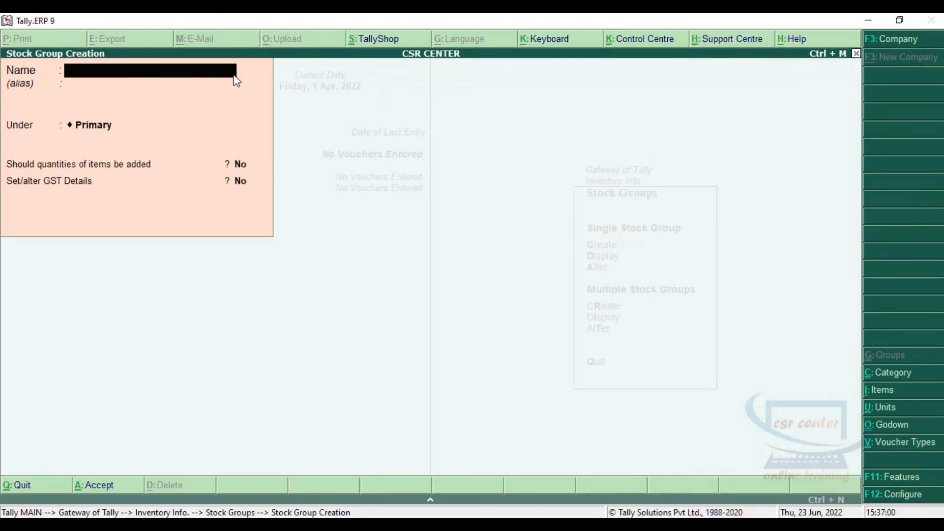
Create a stock group named Moblile under Primary, with quantity addition and GST details set to No
{"action": "type", "text": "Moblile"}
{"action": "key", "text": "Return"}
{"action": "key", "text": "Return"}
{"action": "key", "text": "Return"}
{"action": "key", "text": "Return"}
{"action": "key", "text": "Return"}
{"action": "key", "text": "Return"}
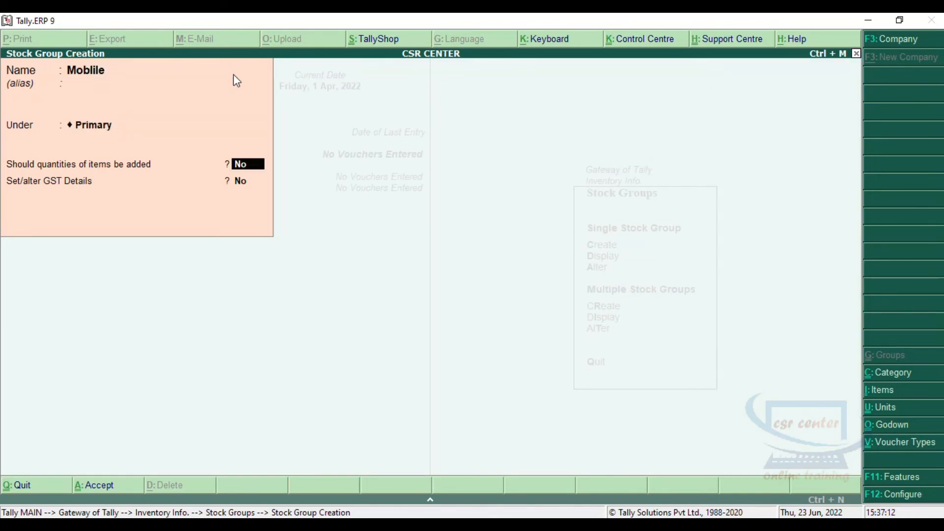
Create a stock group named Hard Disk under Primary with both options set to No, and leave stock group creation
{"action": "type", "text": "Hard Disk"}
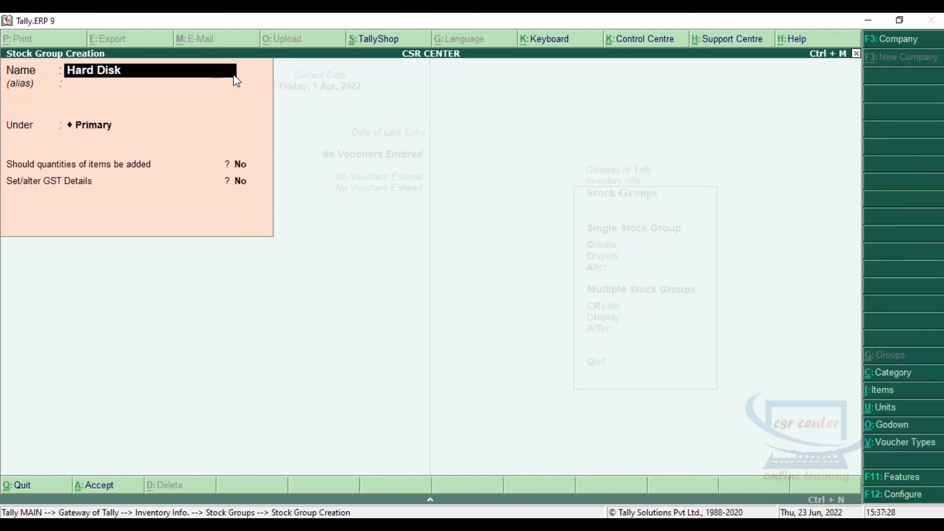
{"action": "key", "text": "Return"}
{"action": "key", "text": "Return"}
{"action": "key", "text": "Return"}
{"action": "key", "text": "Return"}
{"action": "key", "text": "Return"}
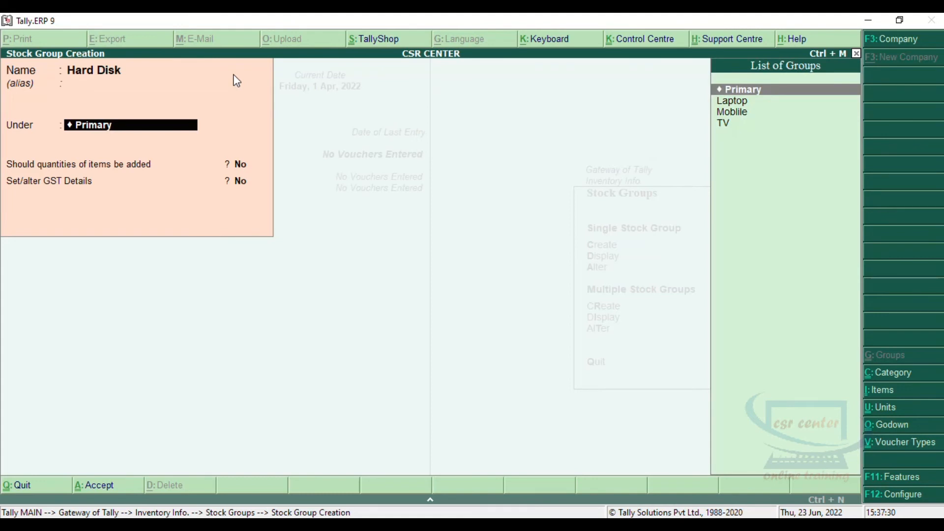
{"action": "key", "text": "Return"}
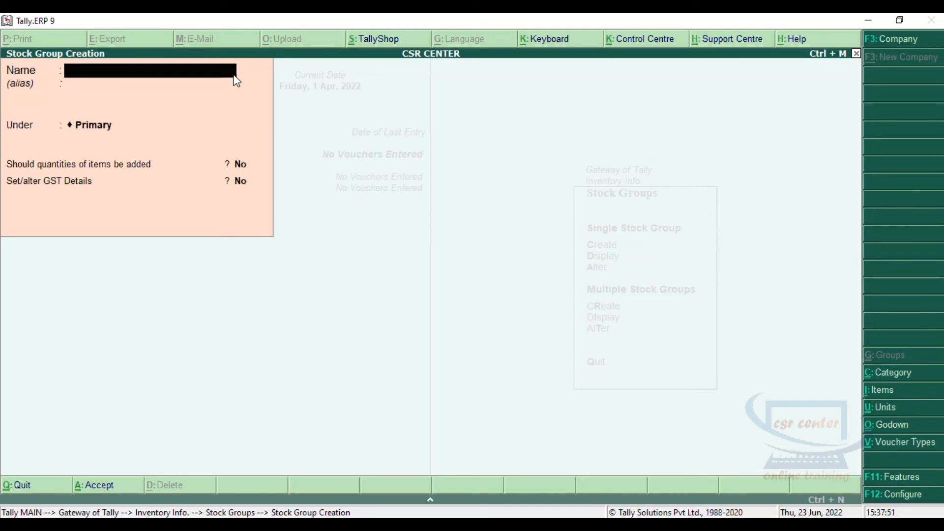
{"action": "key", "text": "Escape"}
{"action": "key", "text": "Return"}
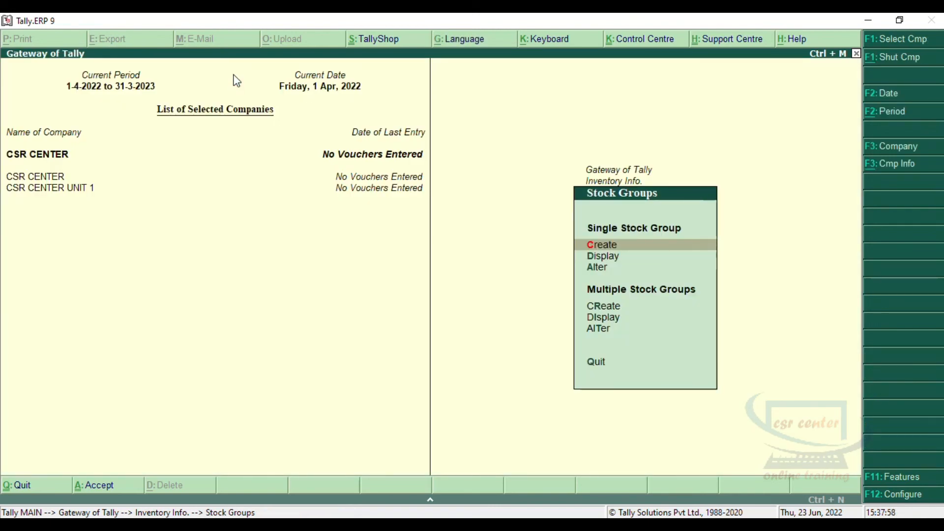
Display the details of the Hard Disk stock group and return to the stock group options
{"action": "key", "text": "Down"}
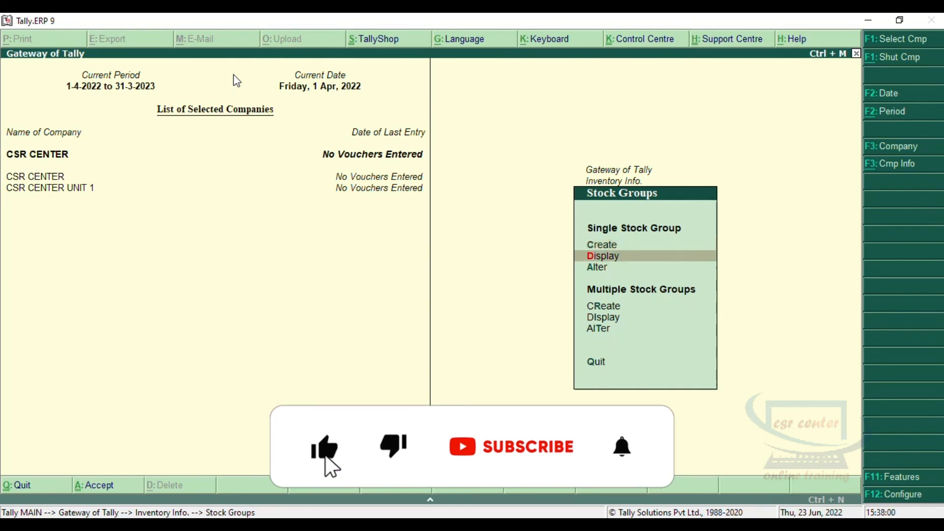
{"action": "key", "text": "Return"}
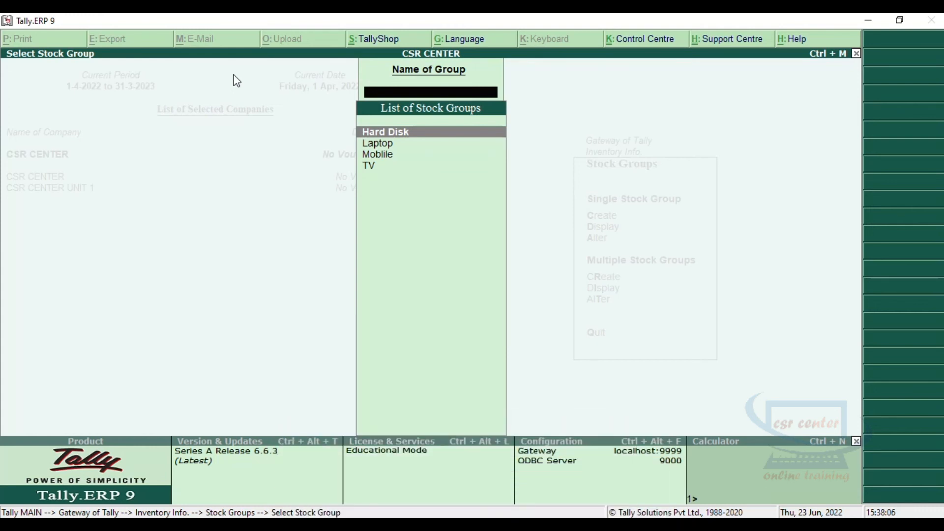
{"action": "key", "text": "Return"}
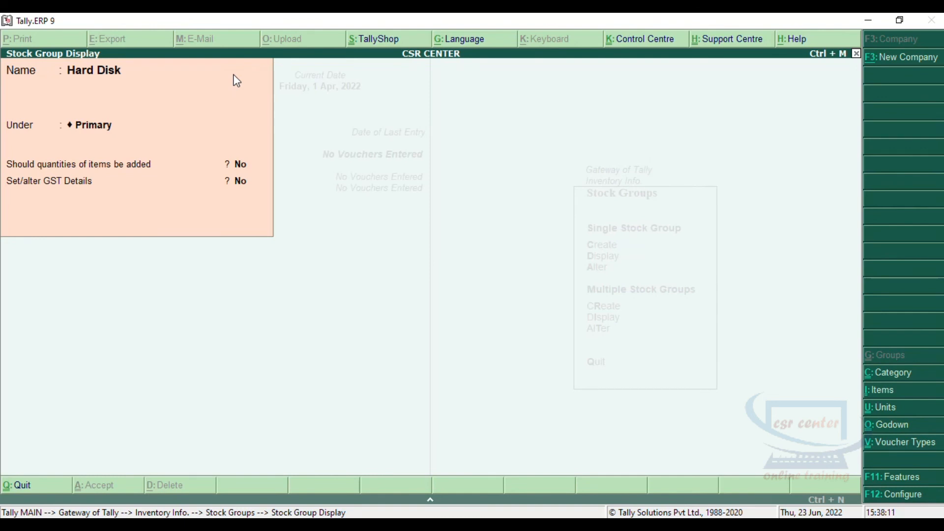
{"action": "key", "text": "Escape"}
{"action": "key", "text": "Escape"}
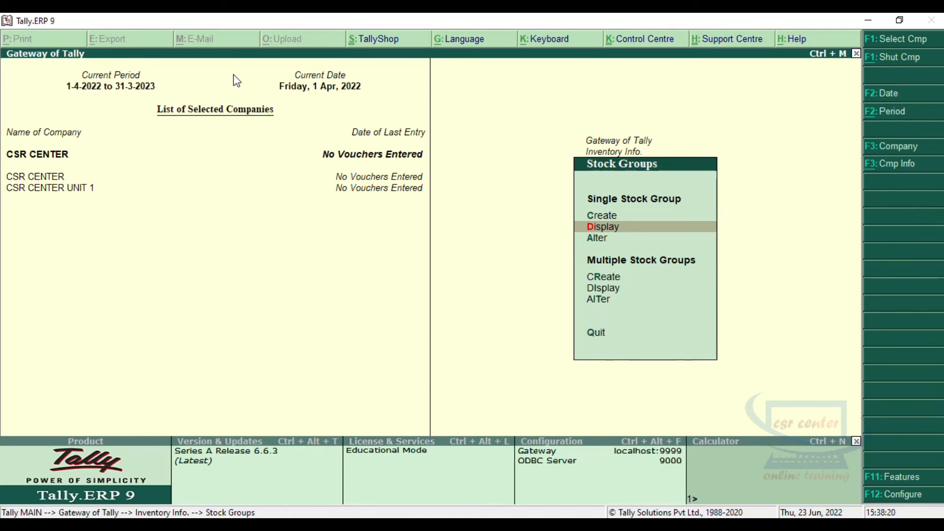
Alter the Hard Disk stock group by renaming it Monitor, accept the change, and return to the inventory masters
{"action": "key", "text": "Down"}
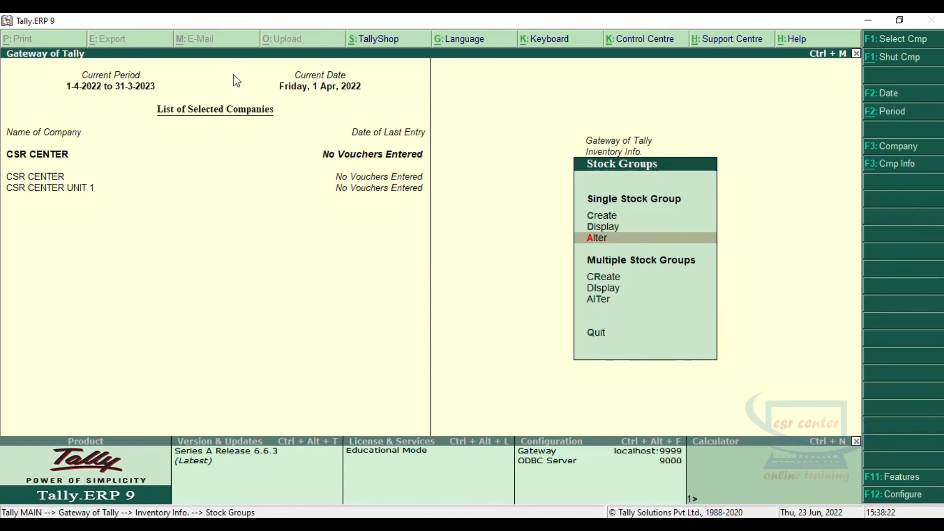
{"action": "key", "text": "Return"}
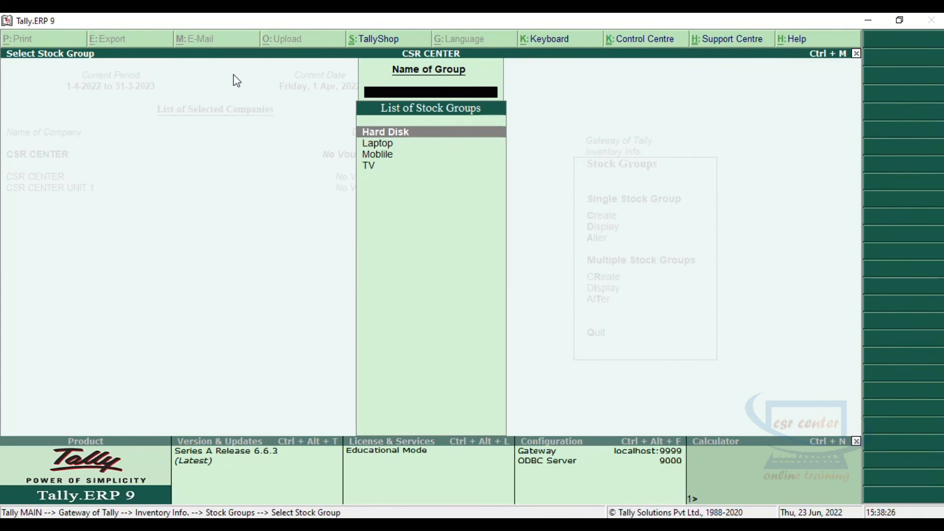
{"action": "key", "text": "Return"}
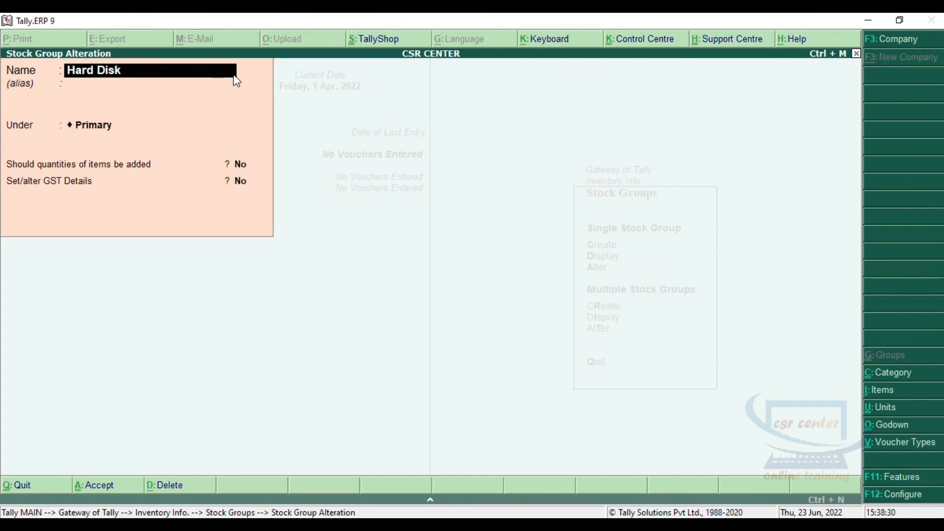
{"action": "key", "text": "Delete"}
{"action": "key", "text": "Delete"}
{"action": "key", "text": "Delete"}
{"action": "key", "text": "Delete"}
{"action": "key", "text": "Delete"}
{"action": "key", "text": "Delete"}
{"action": "key", "text": "Delete"}
{"action": "key", "text": "Delete"}
{"action": "key", "text": "Delete"}
{"action": "type", "text": "Monitor"}
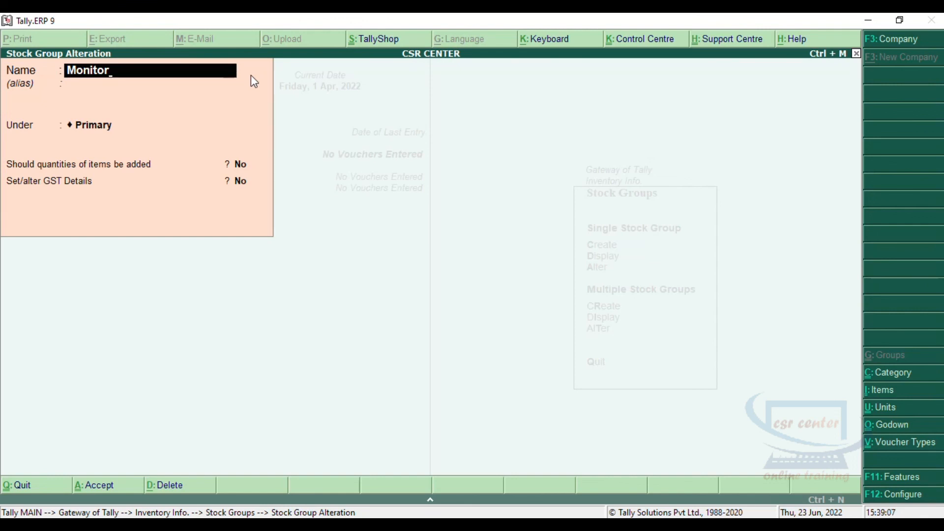
{"action": "key", "text": "Return"}
{"action": "key", "text": "Return"}
{"action": "key", "text": "Return"}
{"action": "key", "text": "Return"}
{"action": "key", "text": "Return"}
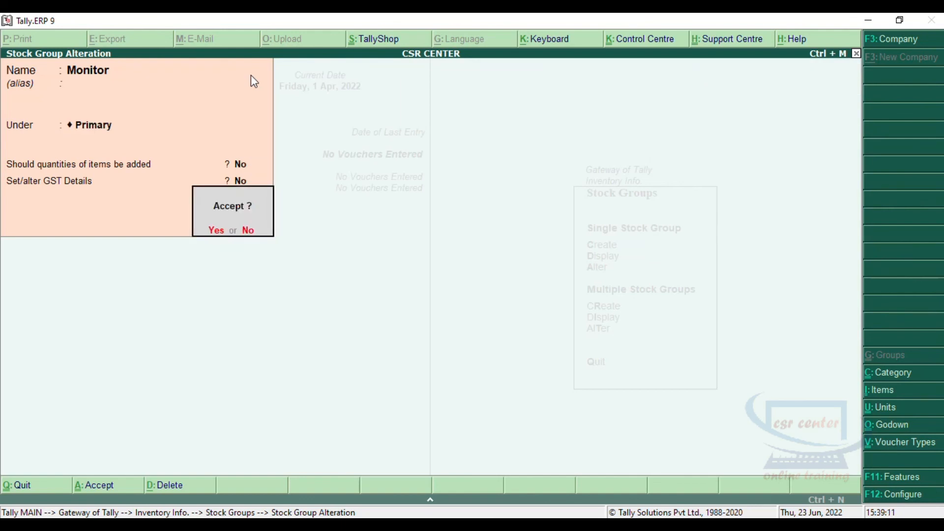
{"action": "key", "text": "Return"}
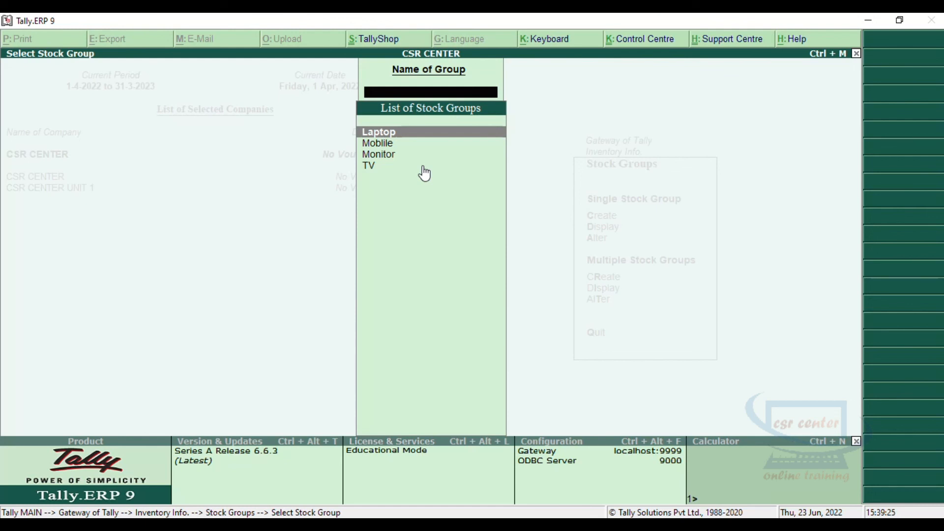
{"action": "key", "text": "Escape"}
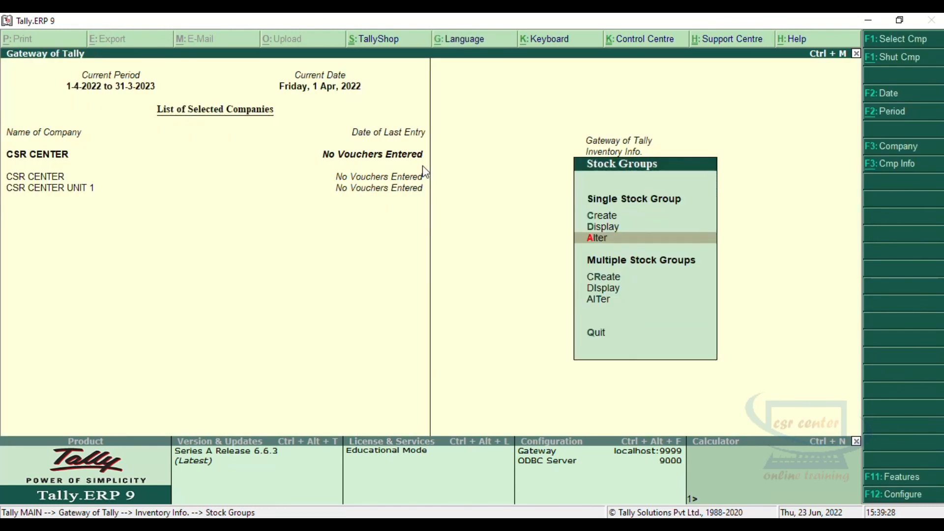
{"action": "key", "text": "Escape"}
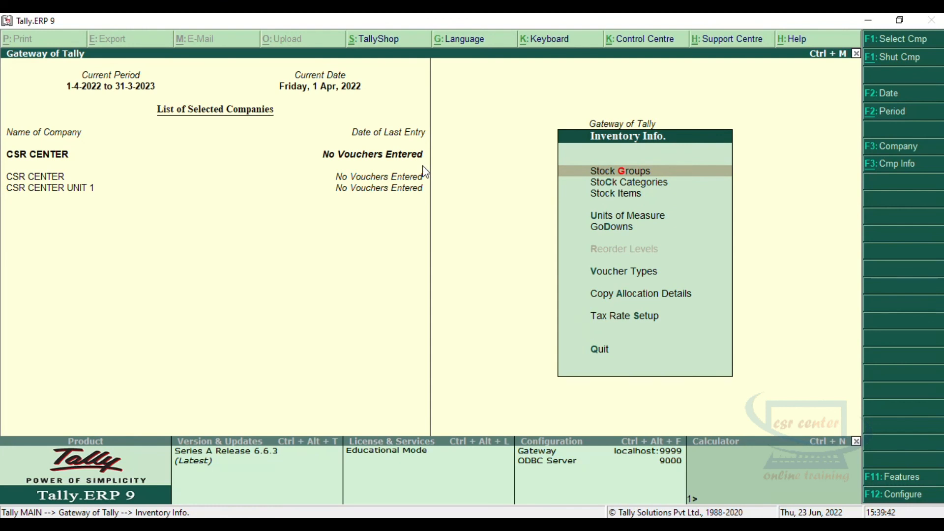